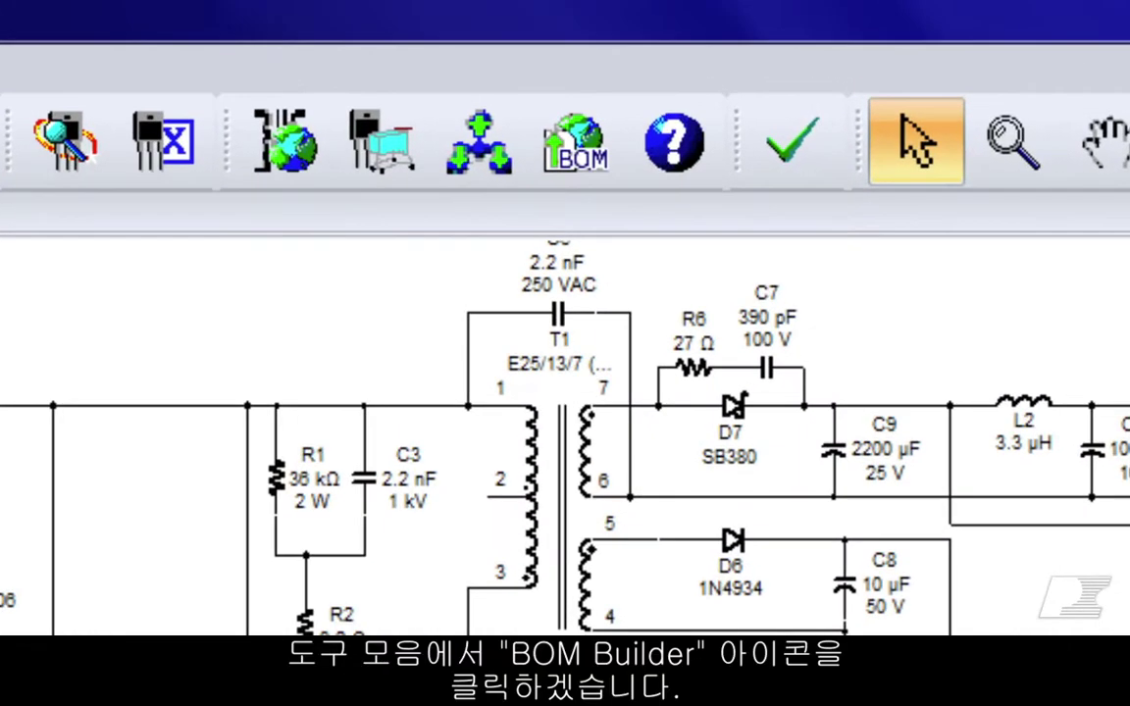
# Generate the BOM file TOPSwitch-JX_PIDesign1.xls and acknowledge the saved notice to reach the BOM site.
pyautogui.click(579, 157)
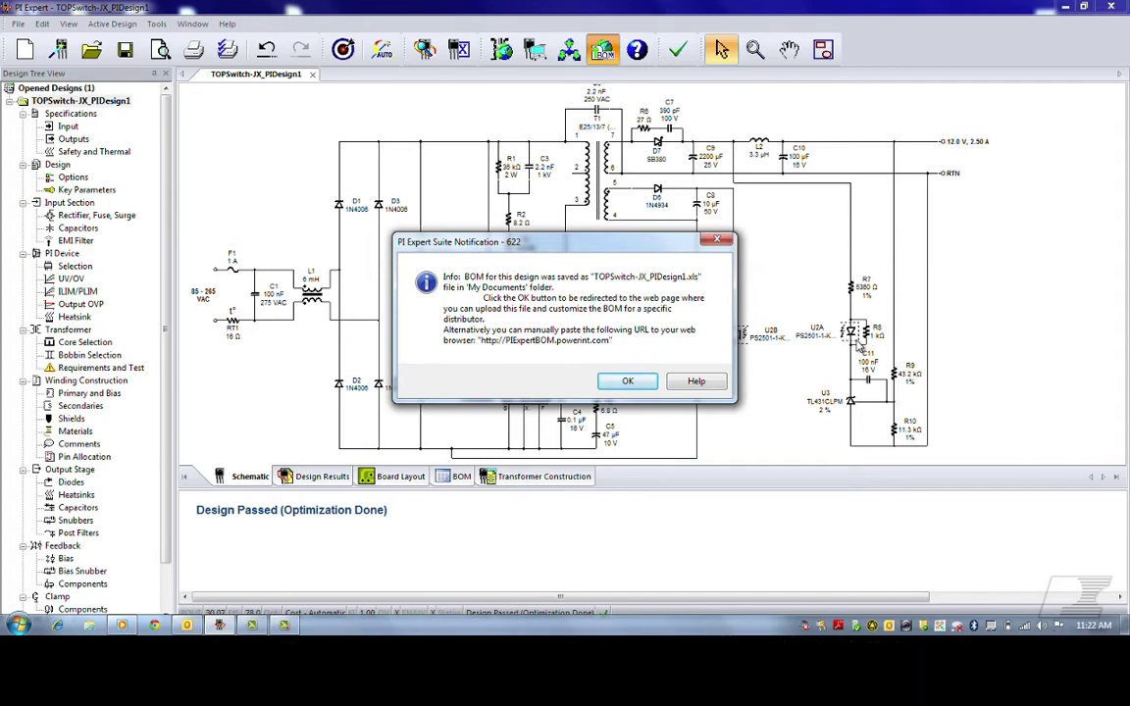
pyautogui.click(633, 381)
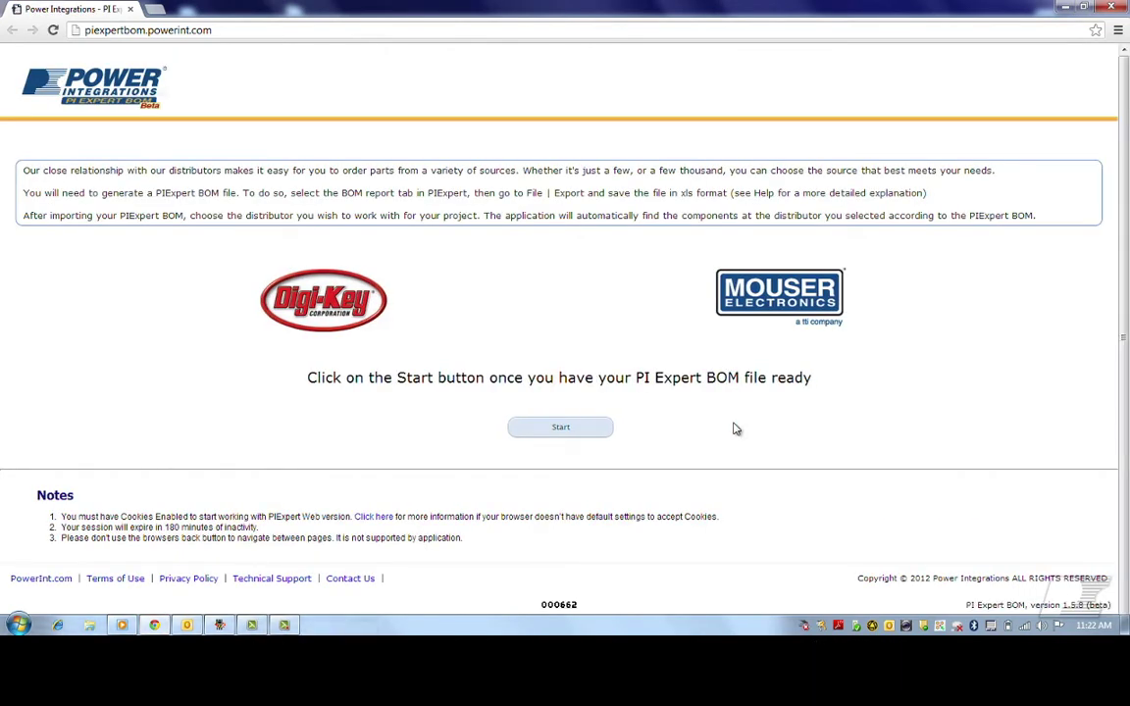
# Upload TOPSwitch-JX_PIDesign1.xls from Documents to load its Bill of Materials table.
pyautogui.click(580, 428)
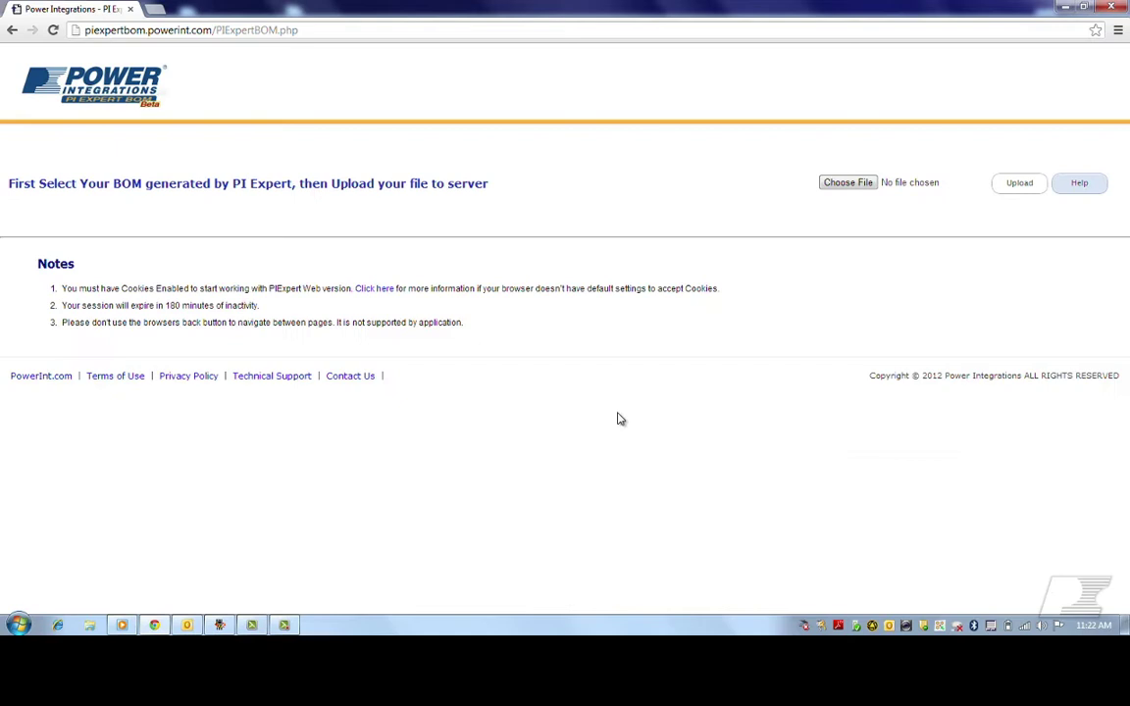
pyautogui.click(847, 184)
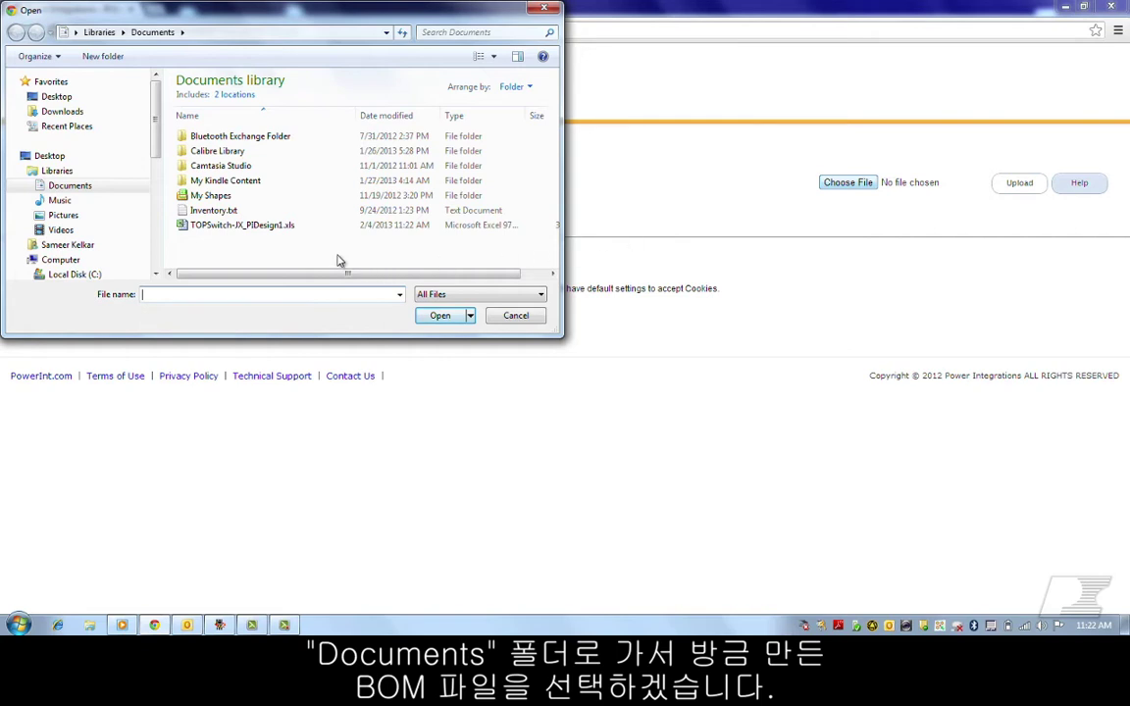
pyautogui.click(239, 224)
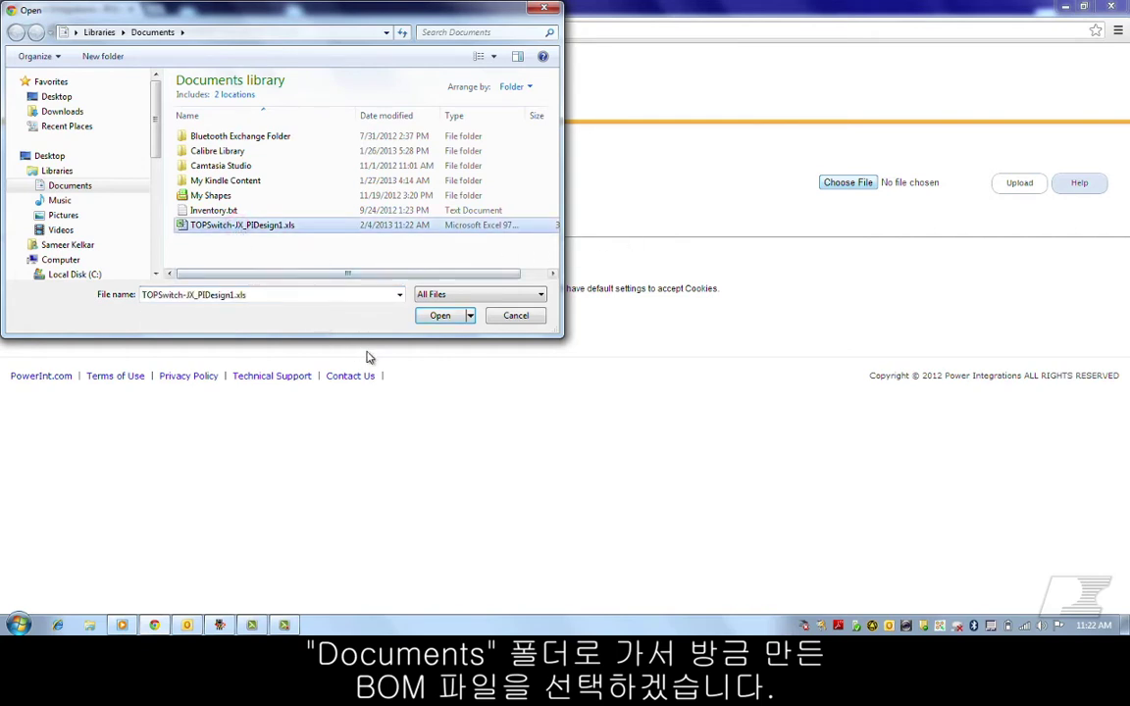
pyautogui.click(442, 316)
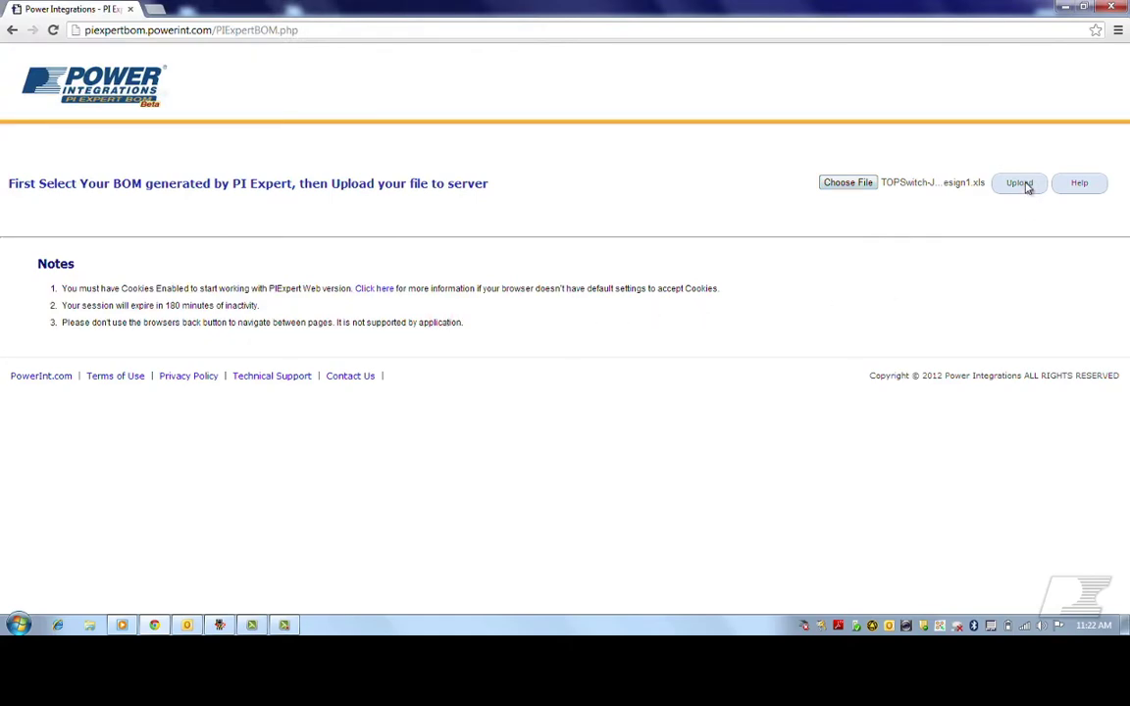
pyautogui.click(1025, 185)
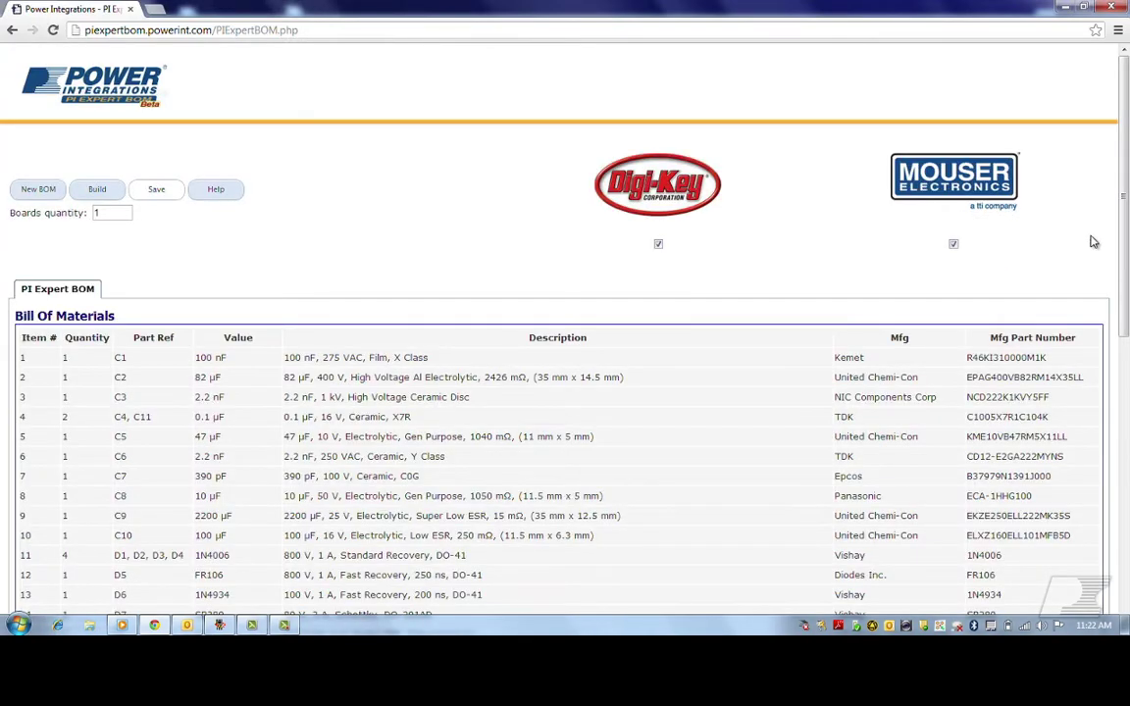
# Check both Digi-Key and Mouser as distributors and build the BOM lookup.
pyautogui.moveTo(1124, 236); pyautogui.dragTo(1125, 280)
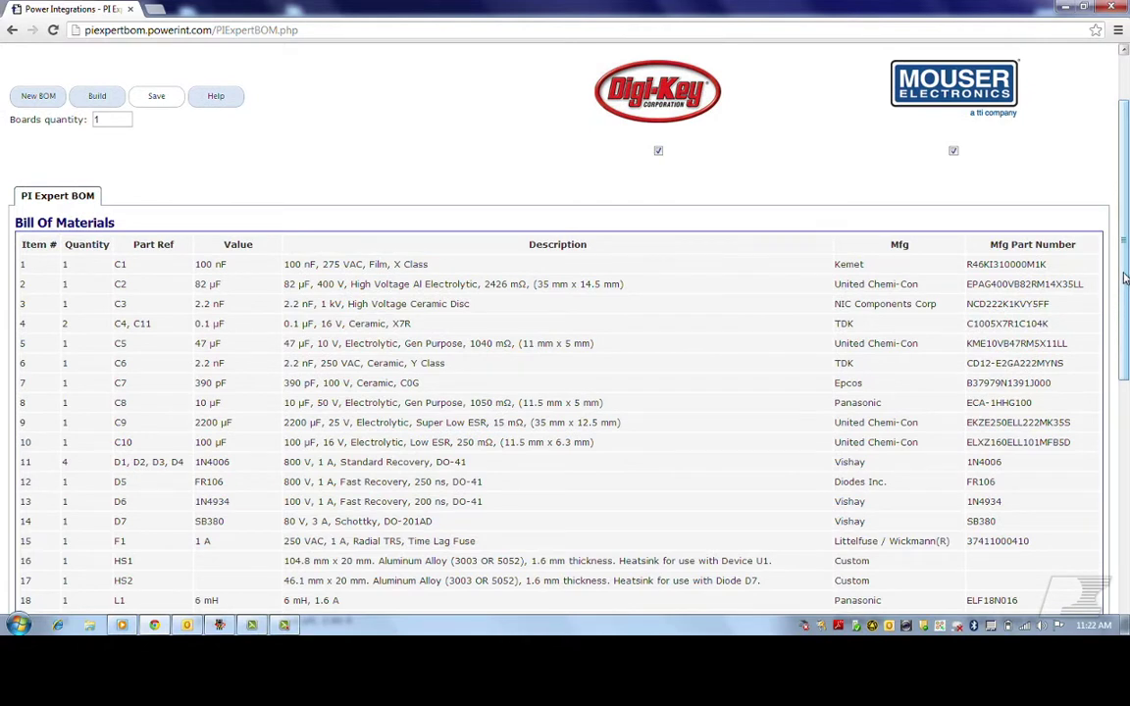
pyautogui.click(953, 152)
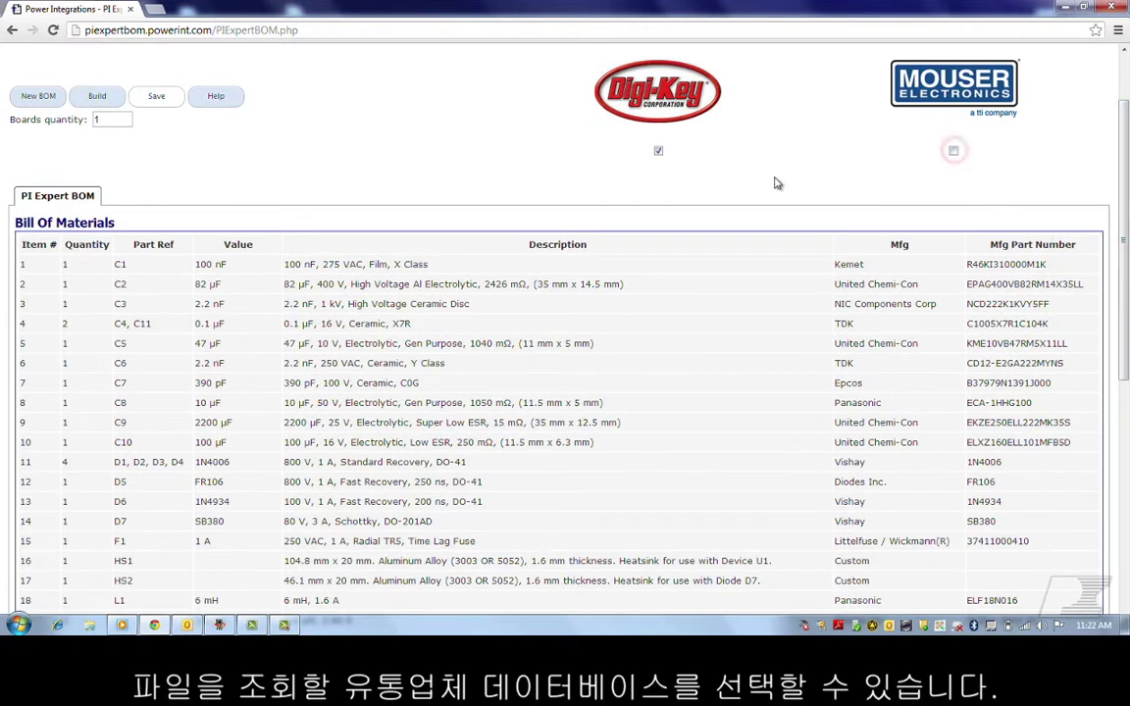
pyautogui.click(660, 153)
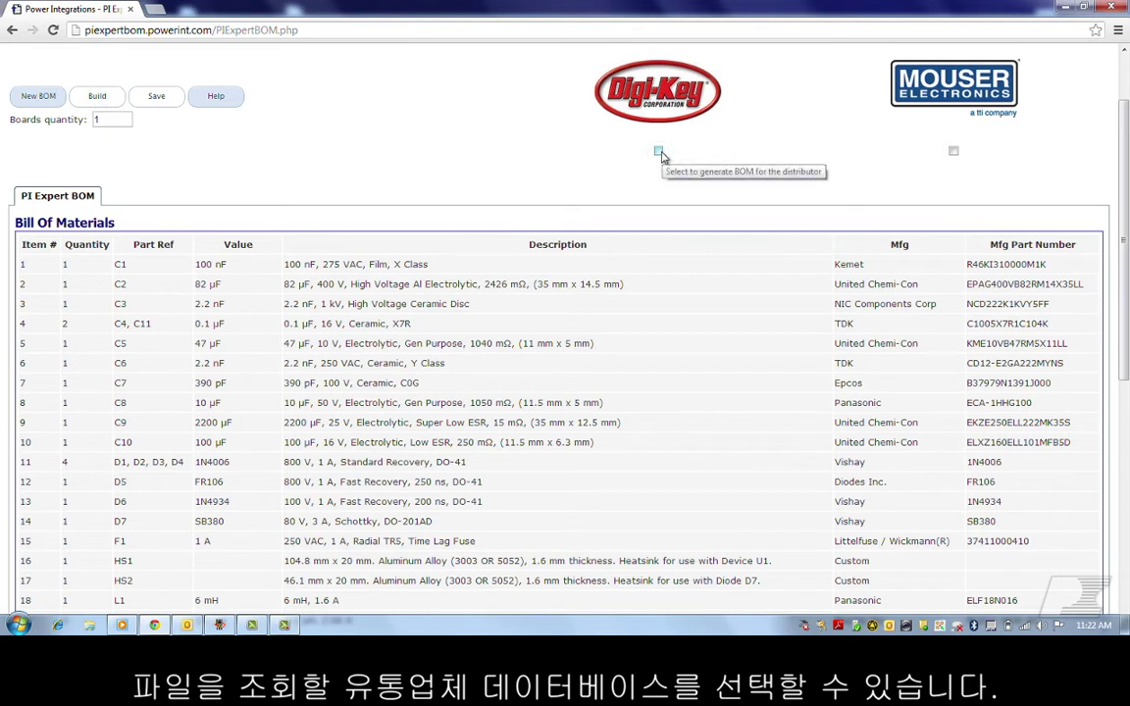
pyautogui.click(952, 153)
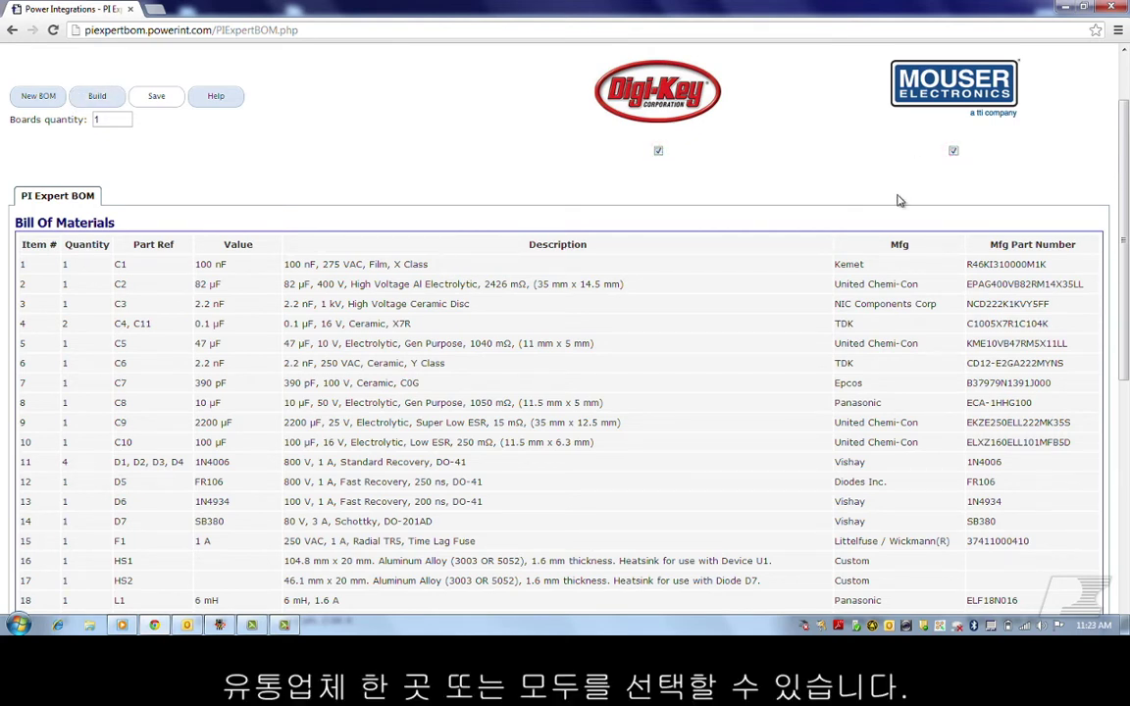
pyautogui.click(91, 96)
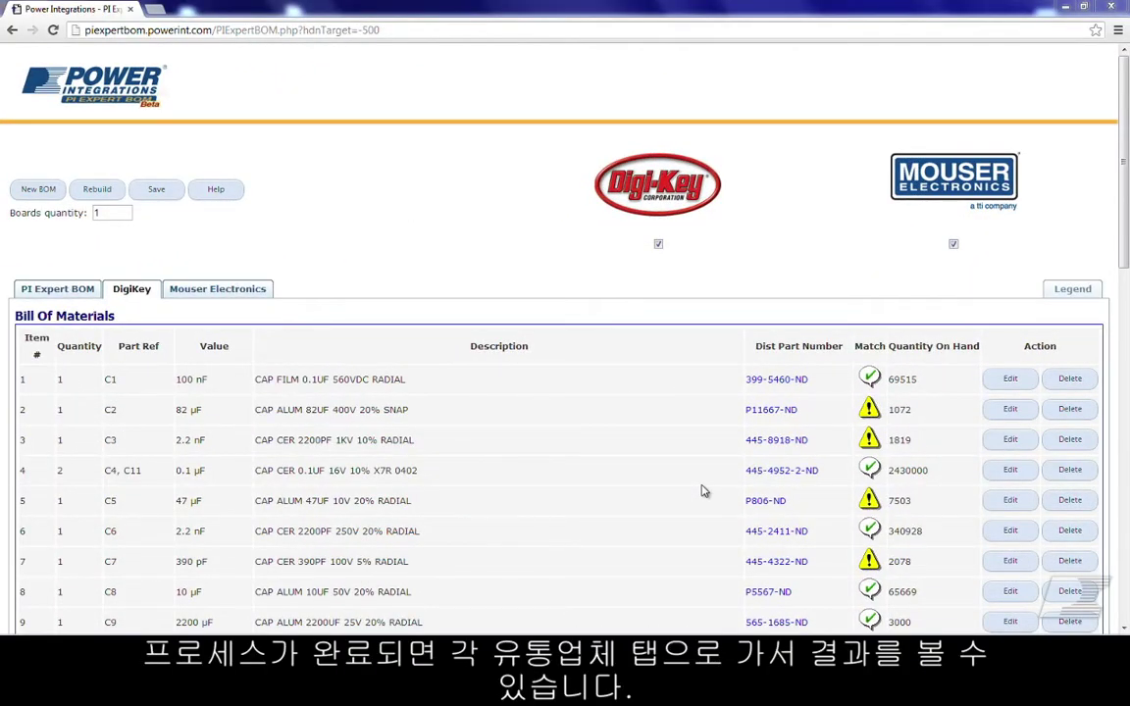
pyautogui.click(210, 291)
pyautogui.scroll(-1, 495, 436)
pyautogui.scroll(-1, 495, 436)
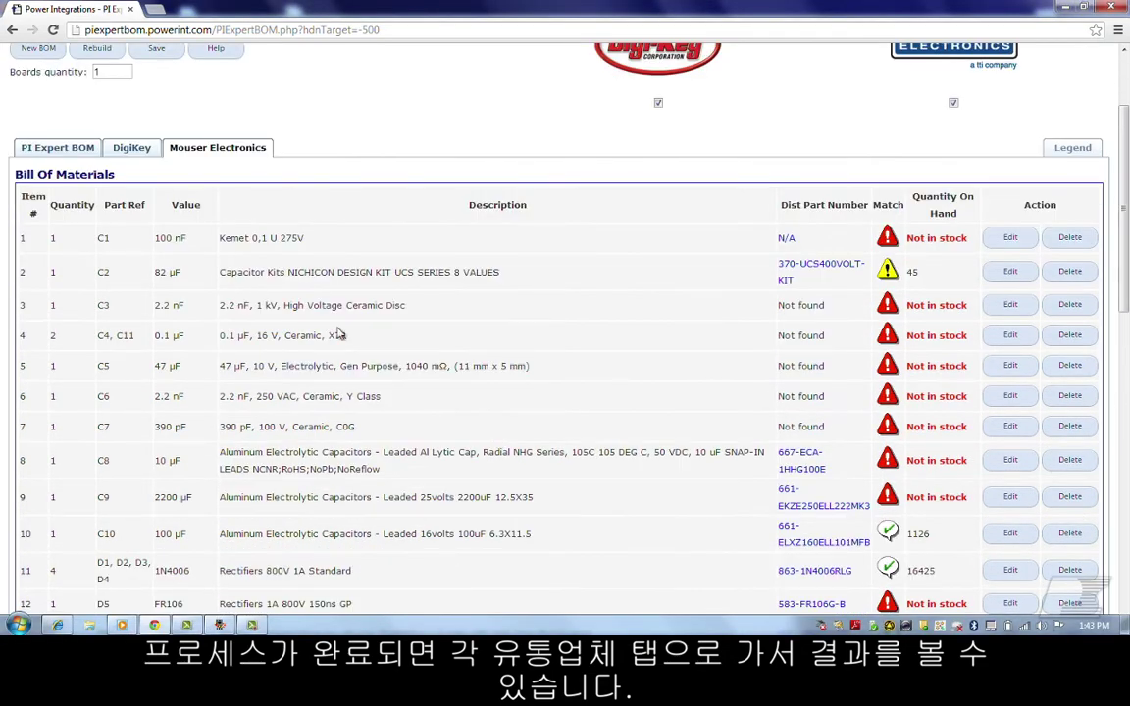
pyautogui.click(132, 147)
pyautogui.scroll(-1, 631, 420)
pyautogui.scroll(2, 631, 419)
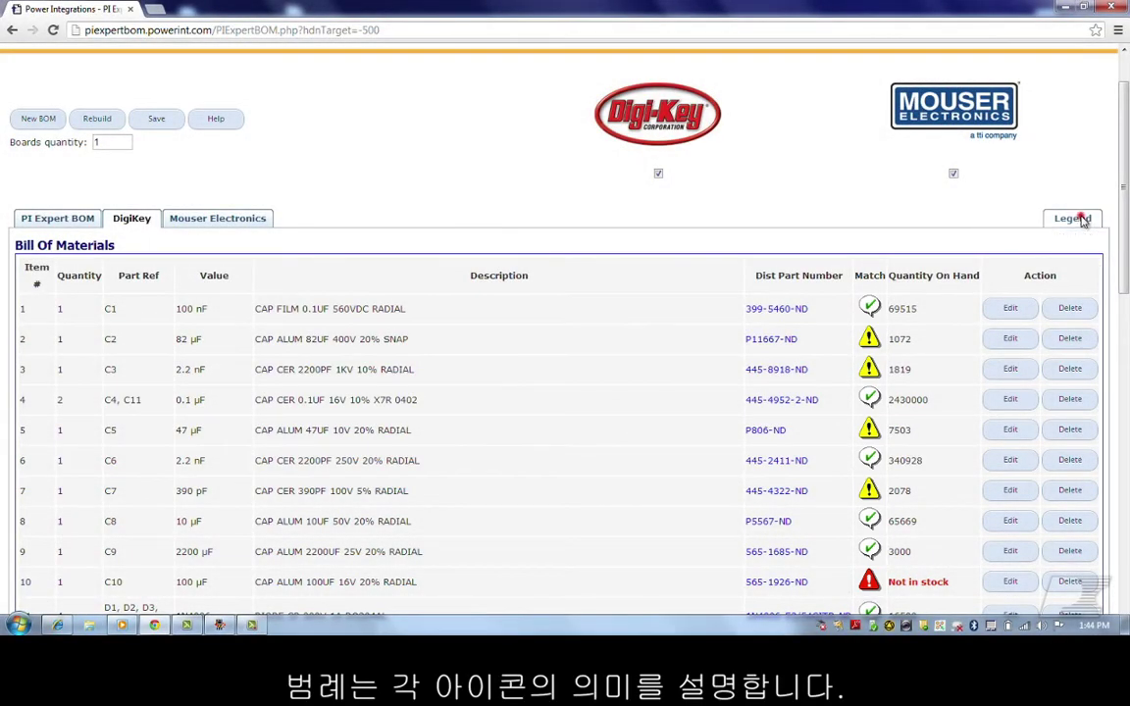
pyautogui.click(1079, 218)
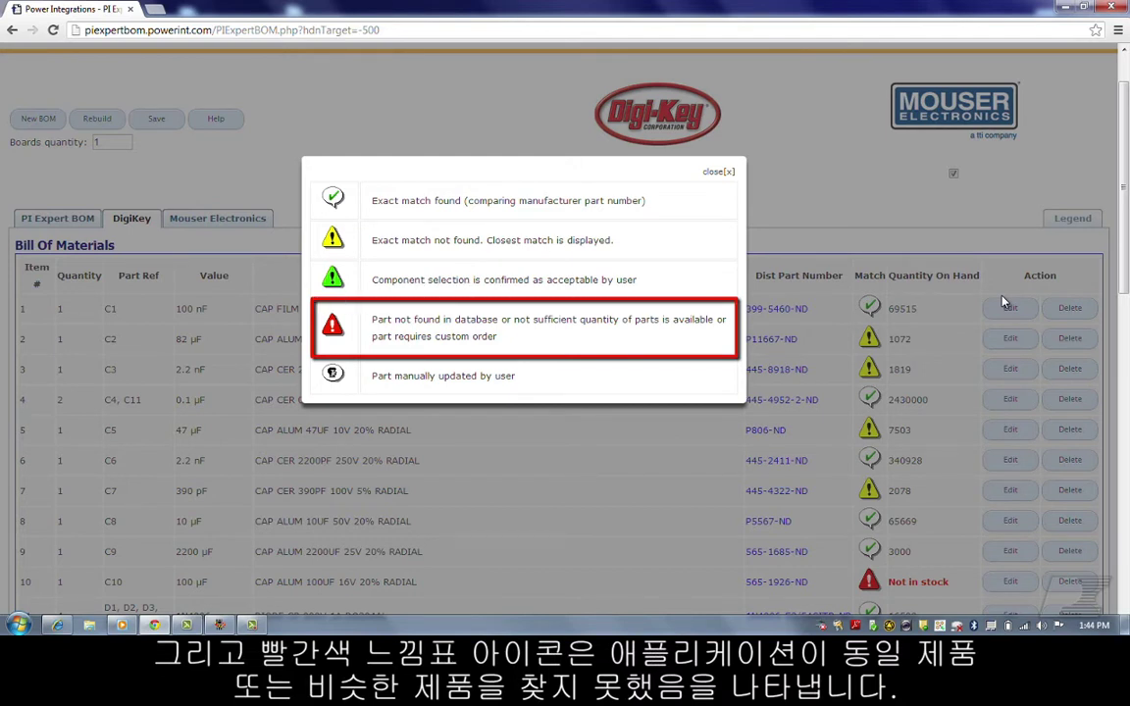
pyautogui.click(715, 172)
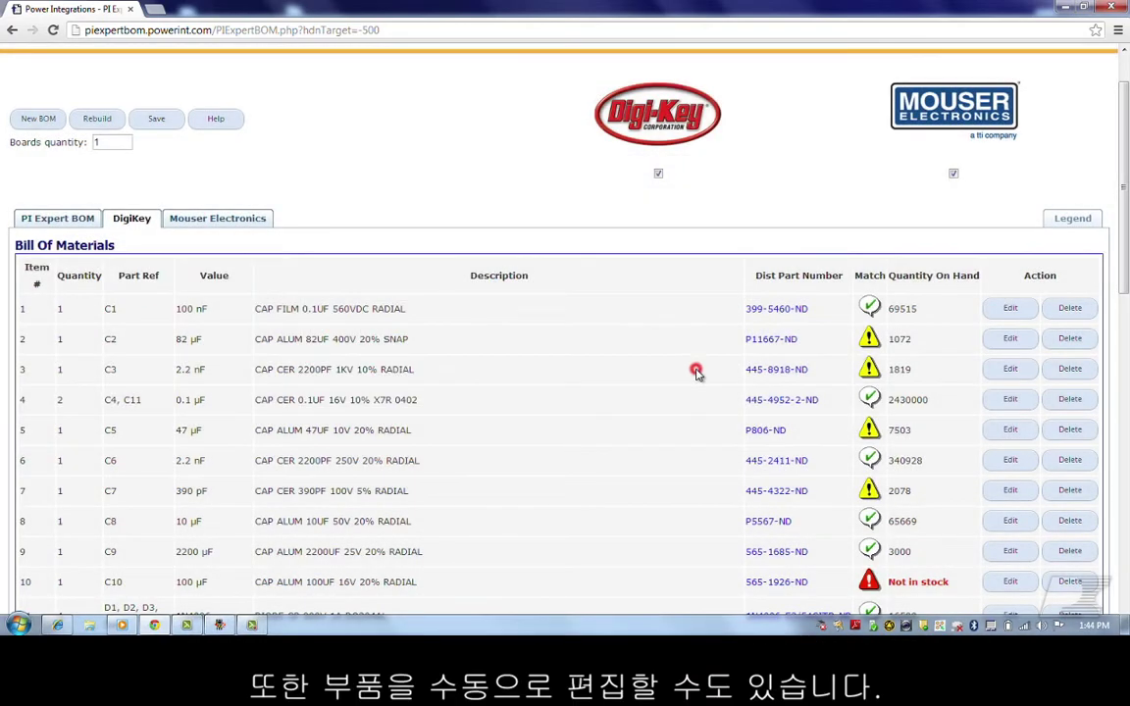
# Edit item 14, diode D7, replacing its keyword search text with only SB380.
pyautogui.scroll(-5, 699, 373)
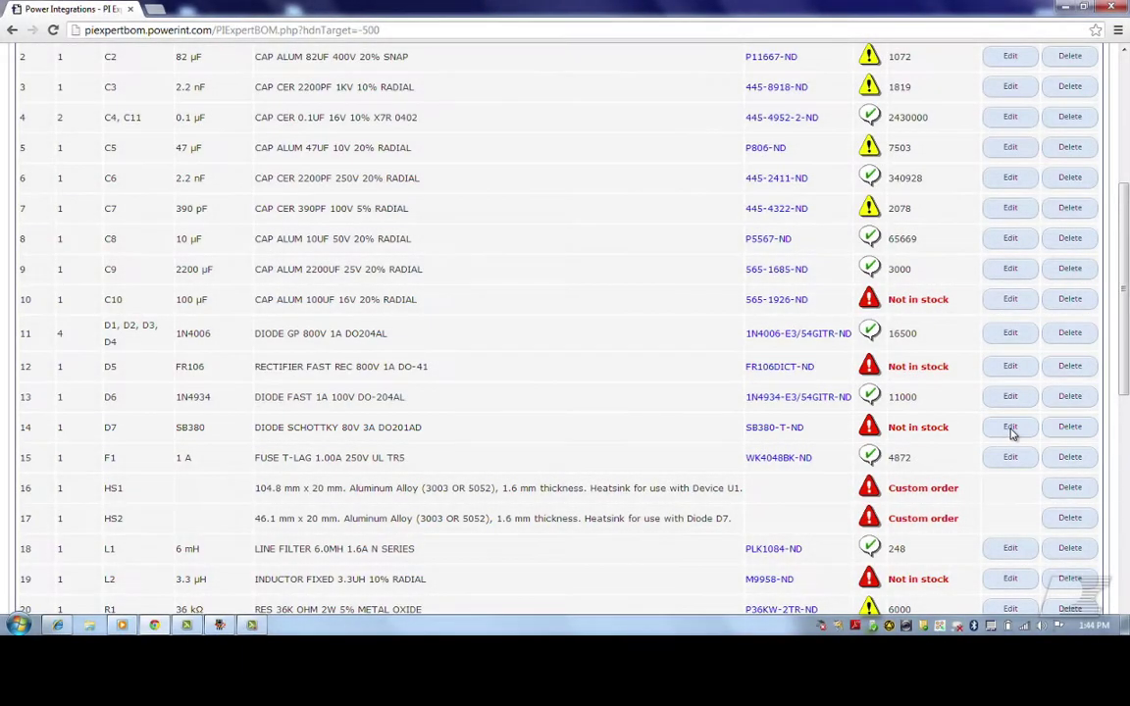
pyautogui.click(1011, 428)
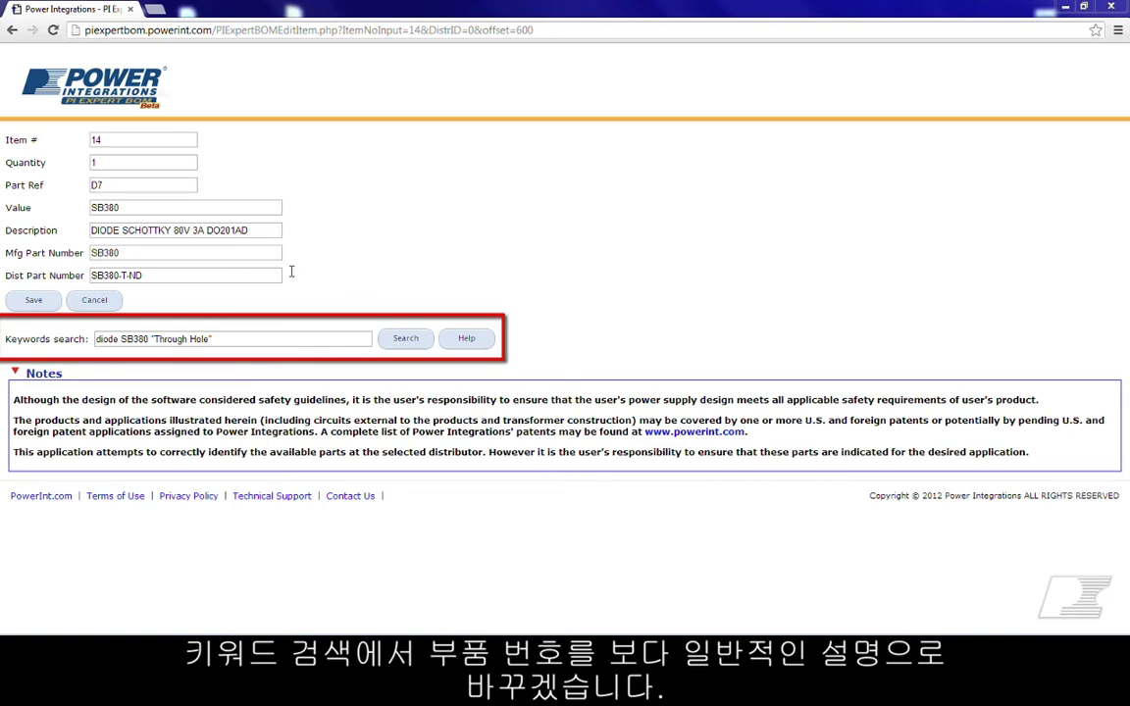
pyautogui.doubleClick(136, 252)
pyautogui.hotkey('ctrl', 'c')
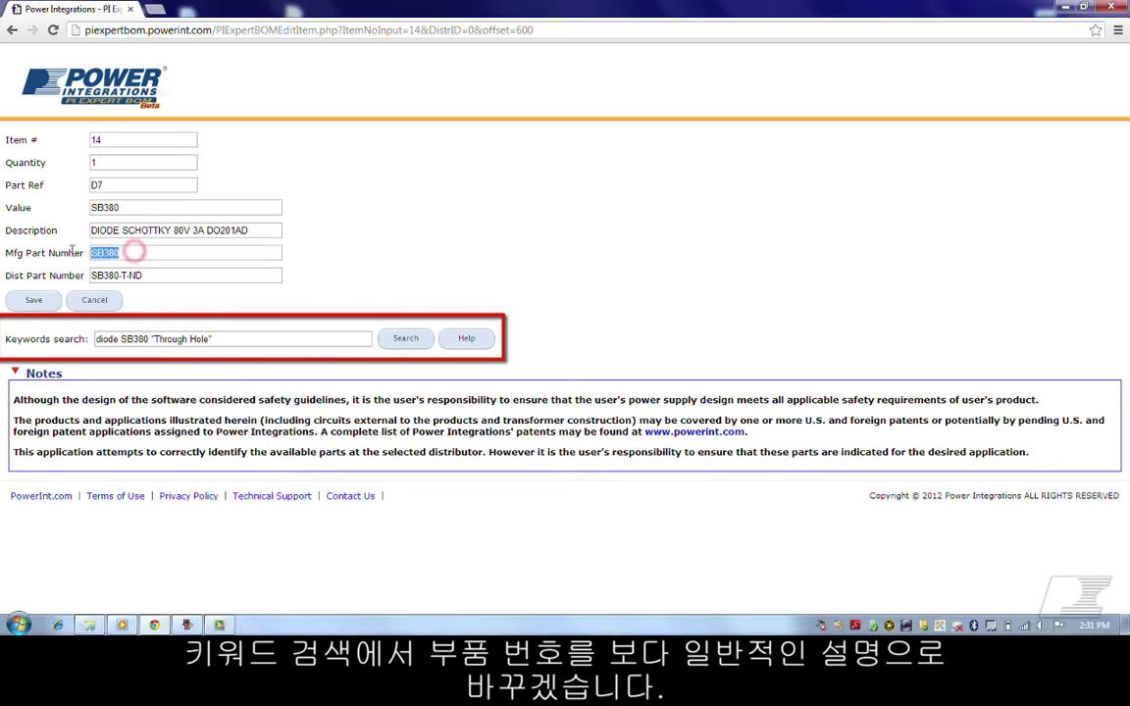
pyautogui.tripleClick(236, 339)
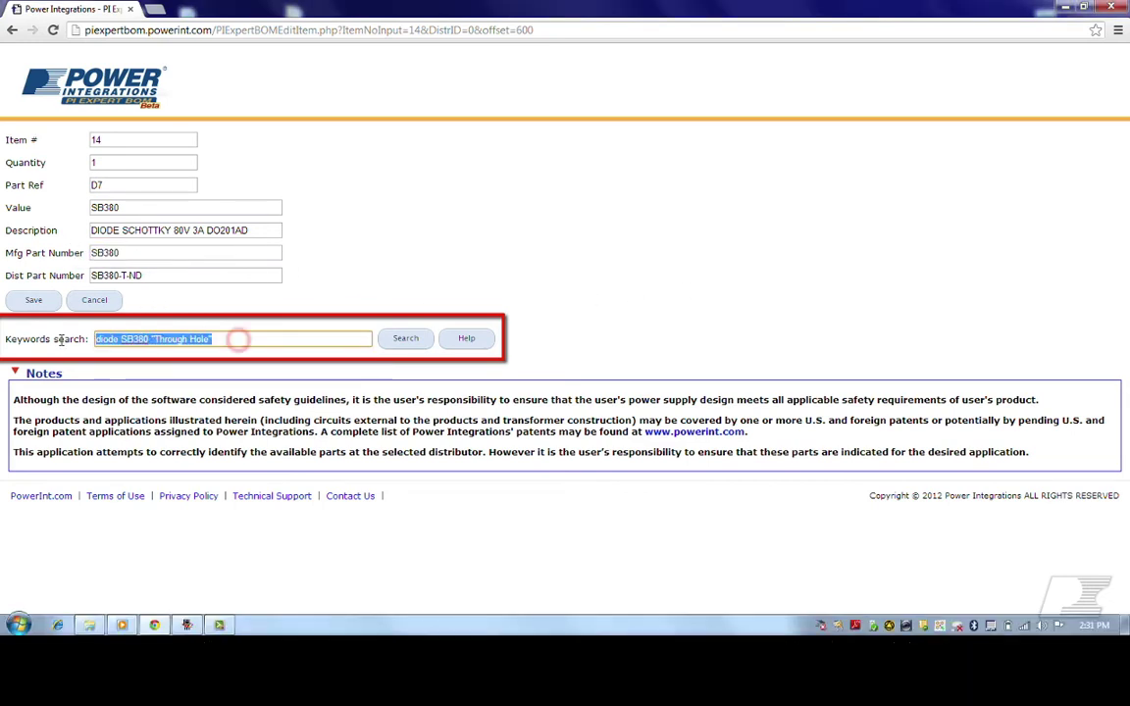
pyautogui.hotkey('ctrl', 'v')
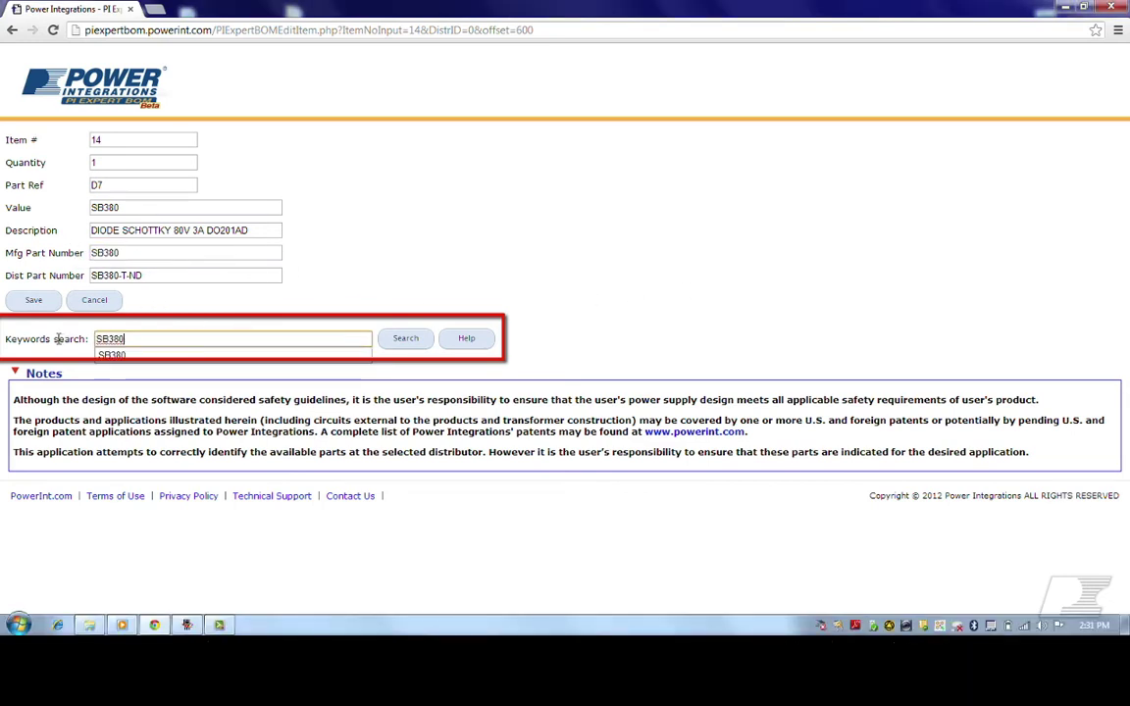
# Search for SB380, then change the keyword to SB3100 and search again.
pyautogui.click(402, 339)
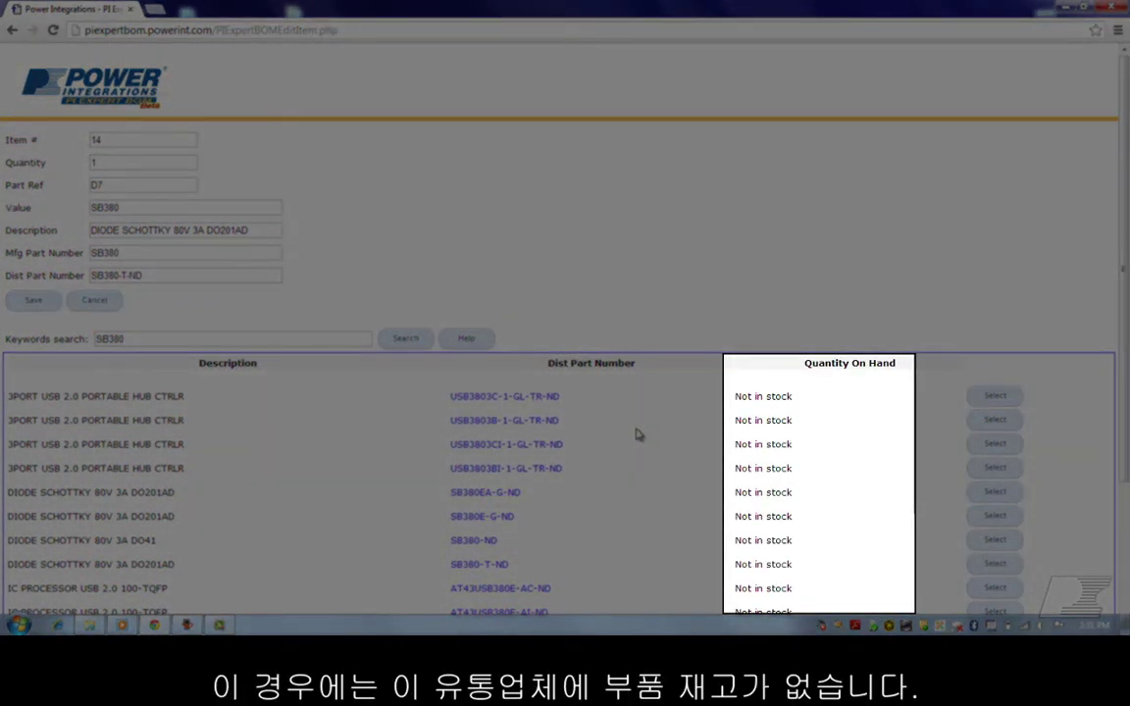
pyautogui.click(147, 336)
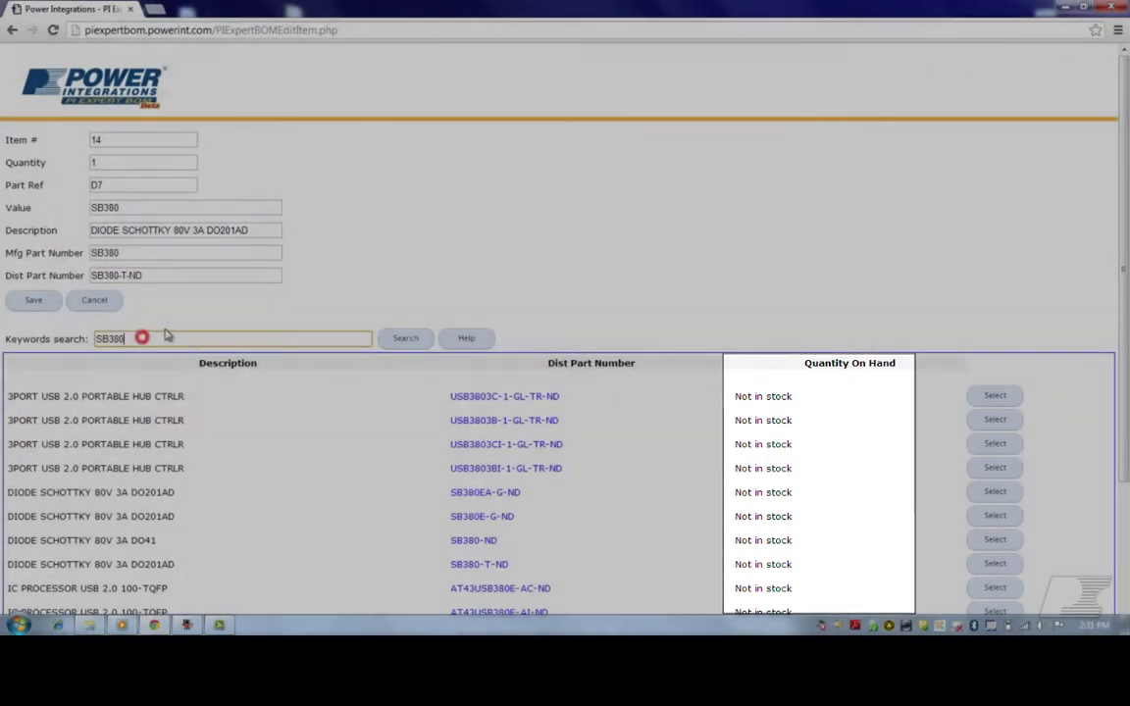
pyautogui.press('BackSpace')
pyautogui.press('BackSpace')
pyautogui.write('100')
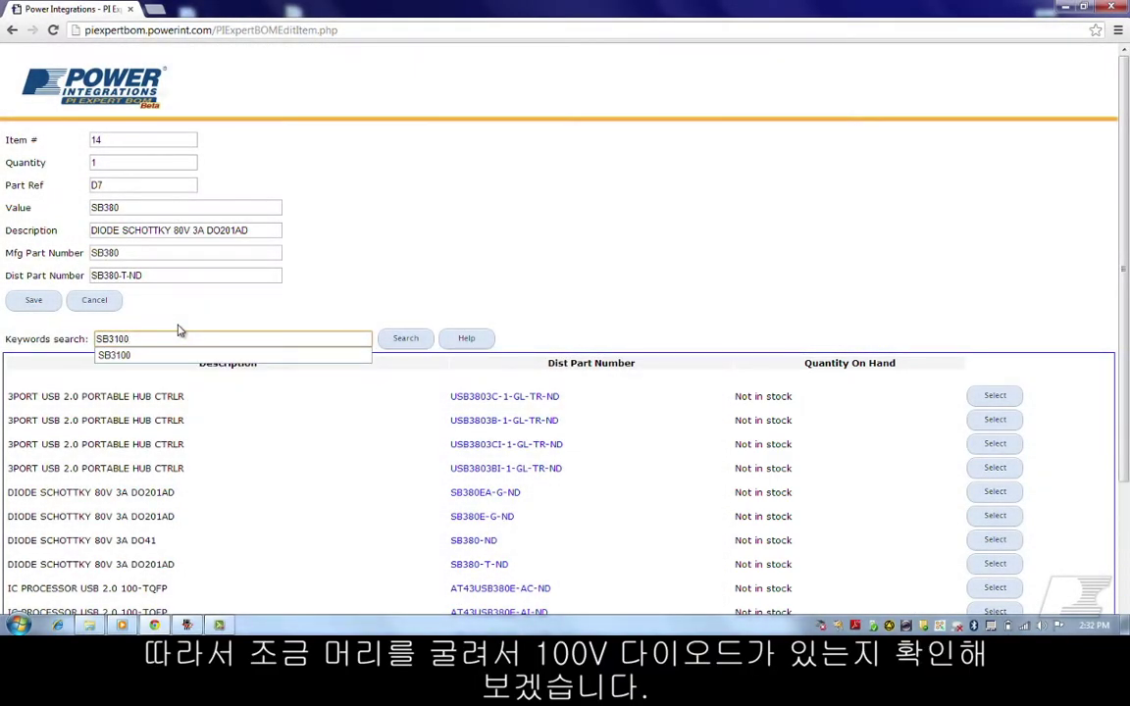
pyautogui.click(412, 341)
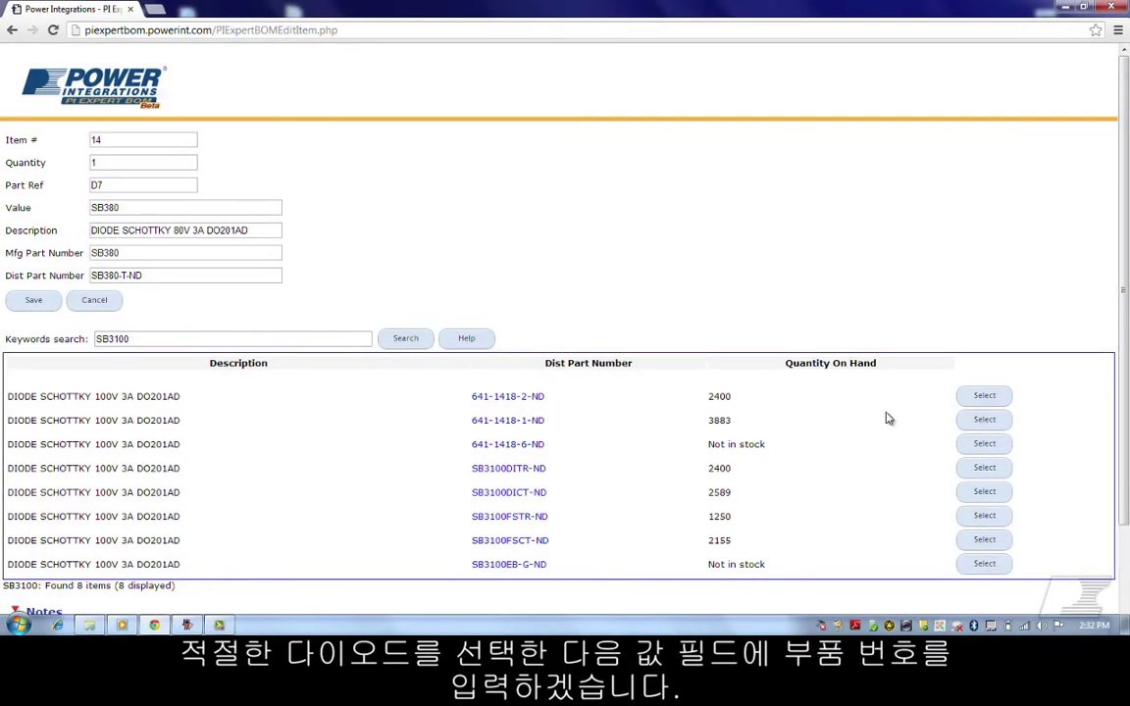
# Select diode 641-1418-2-ND for D7, set its Value to SB3100, and save.
pyautogui.click(984, 395)
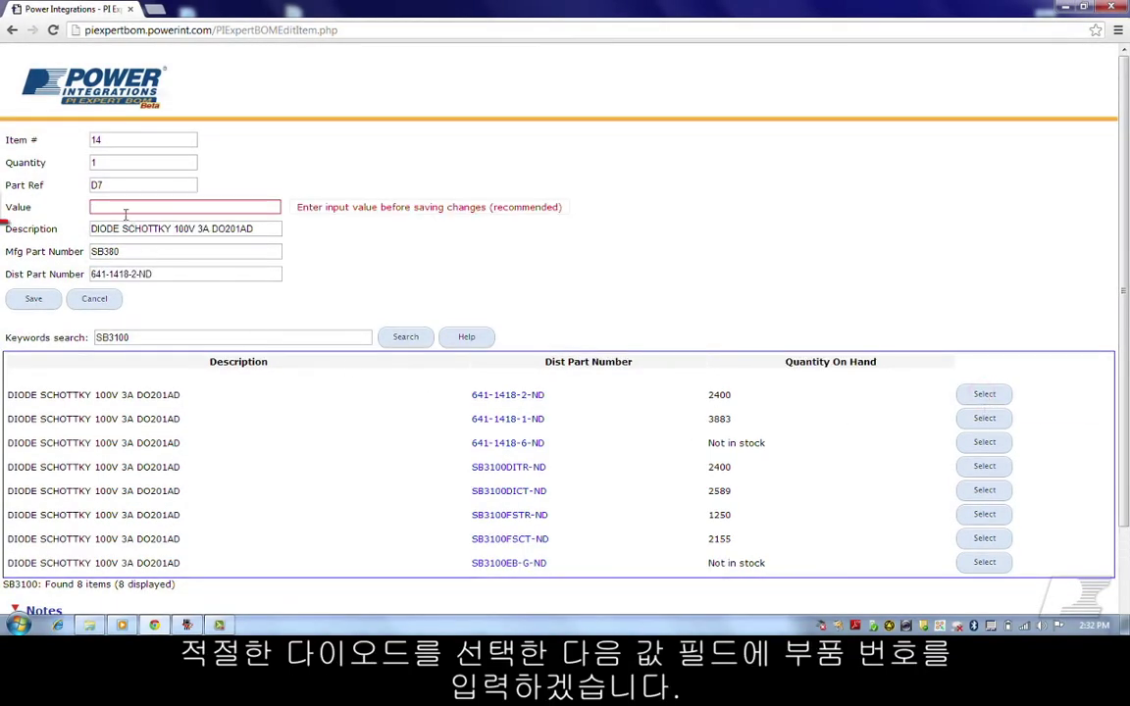
pyautogui.write('SB3100')
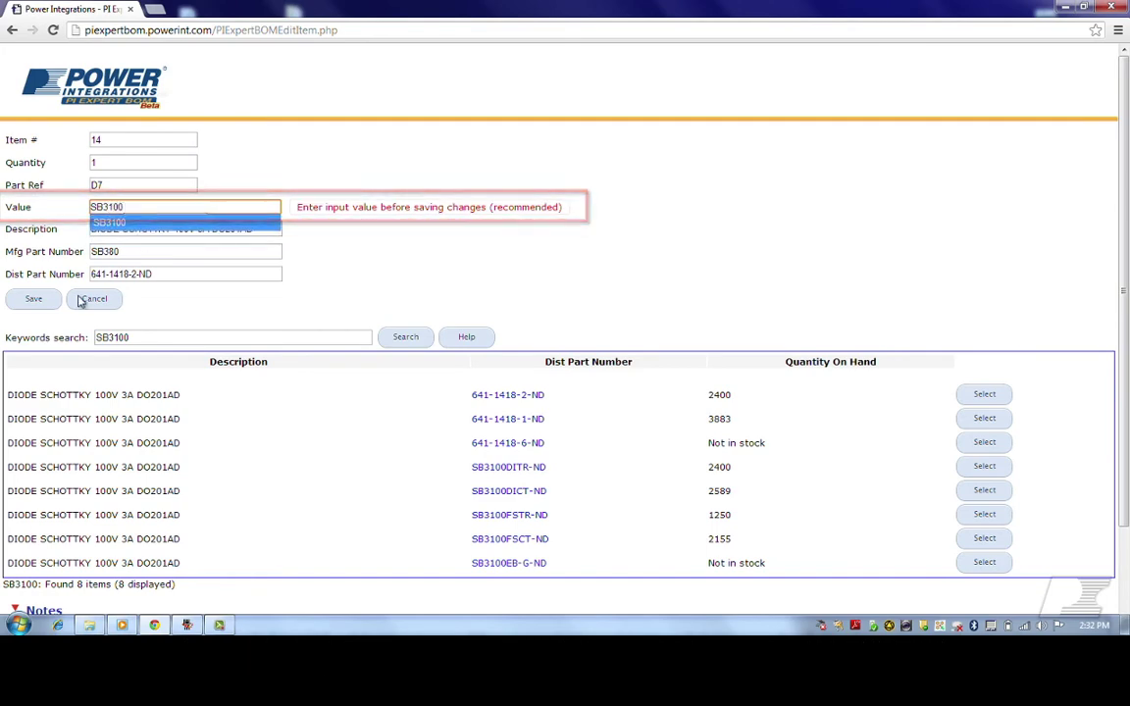
pyautogui.click(34, 300)
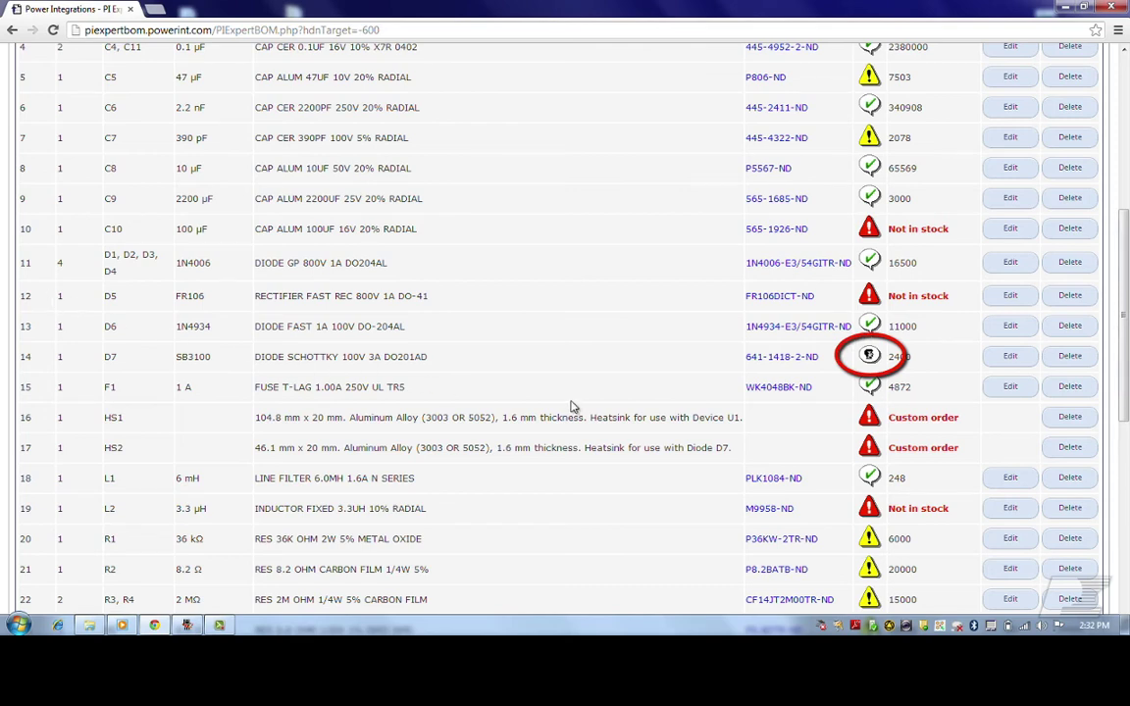
# Delete the T1 core item (row 30) from the BOM.
pyautogui.scroll(-4, 575, 403)
pyautogui.scroll(-2, 575, 405)
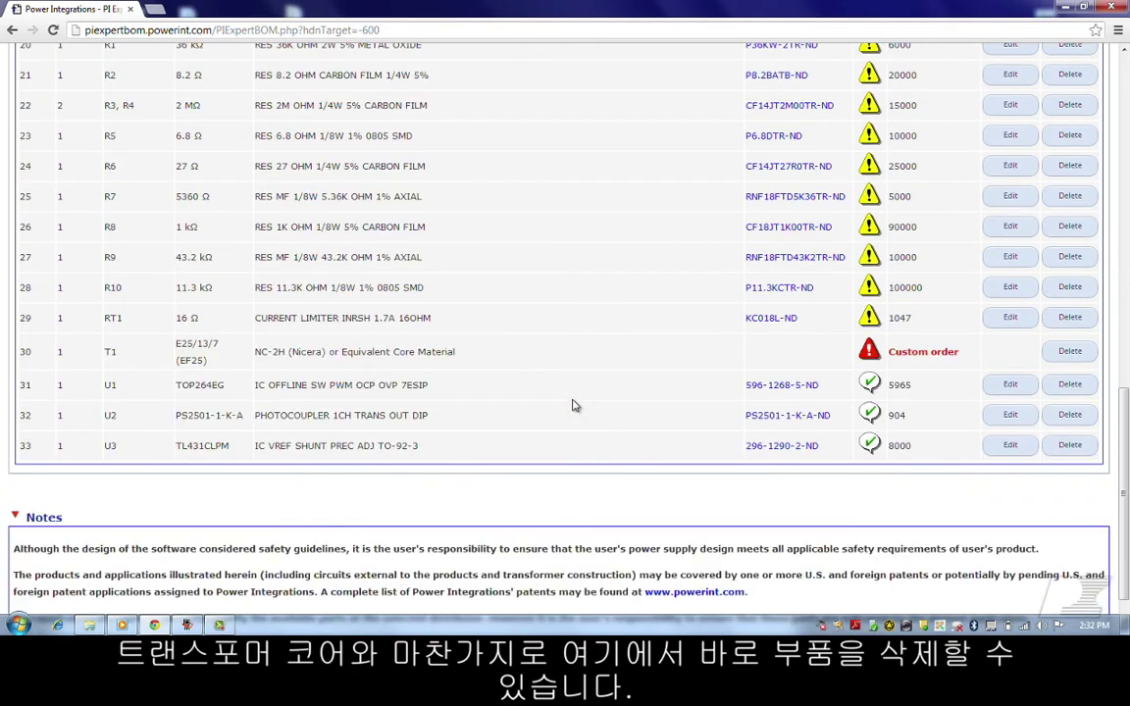
pyautogui.click(1068, 352)
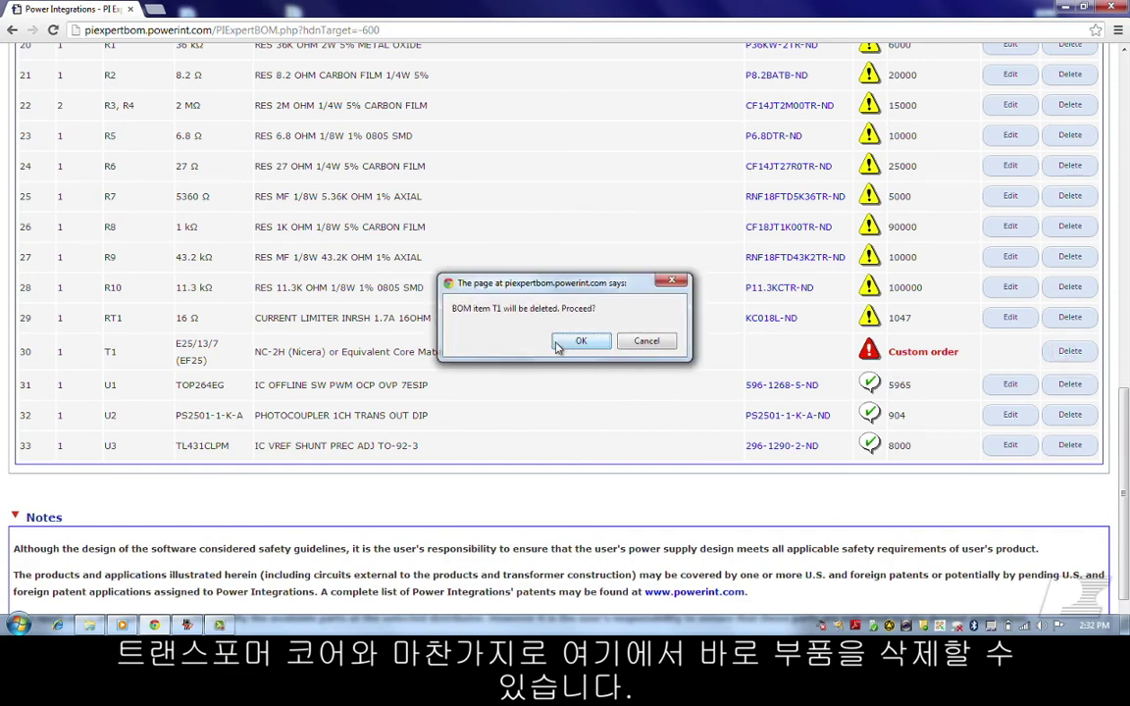
pyautogui.click(580, 341)
# Save the BOM as a zip file and open the Downloads folder.
pyautogui.scroll(10, 555, 348)
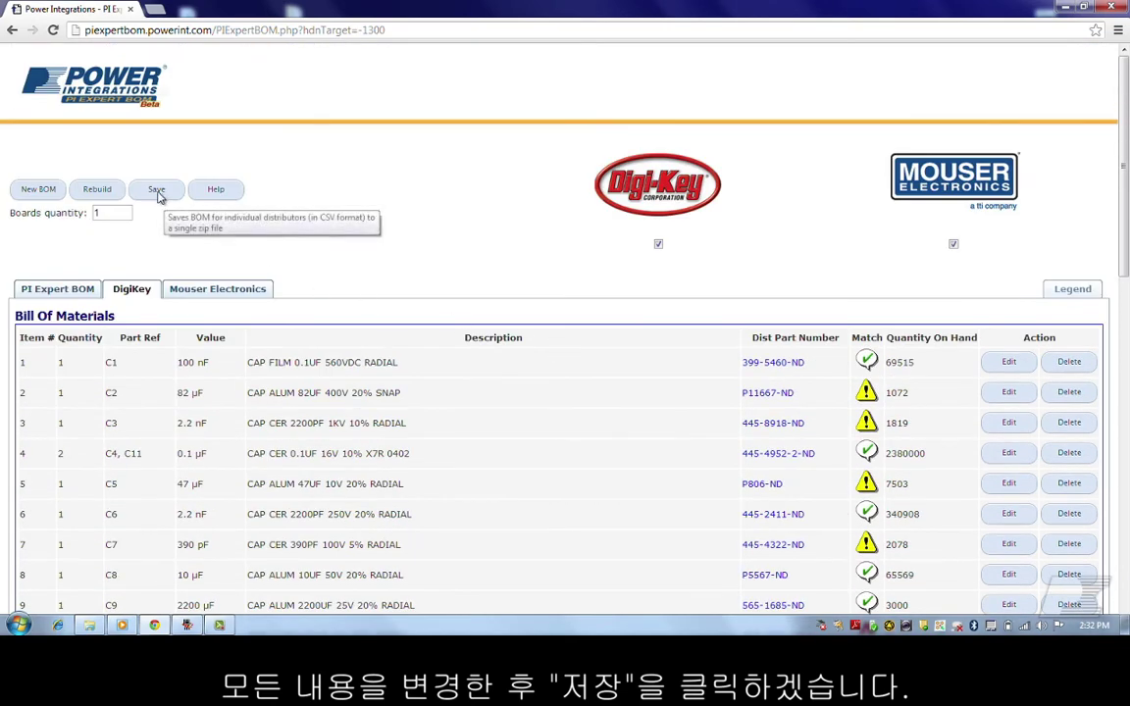
pyautogui.click(156, 189)
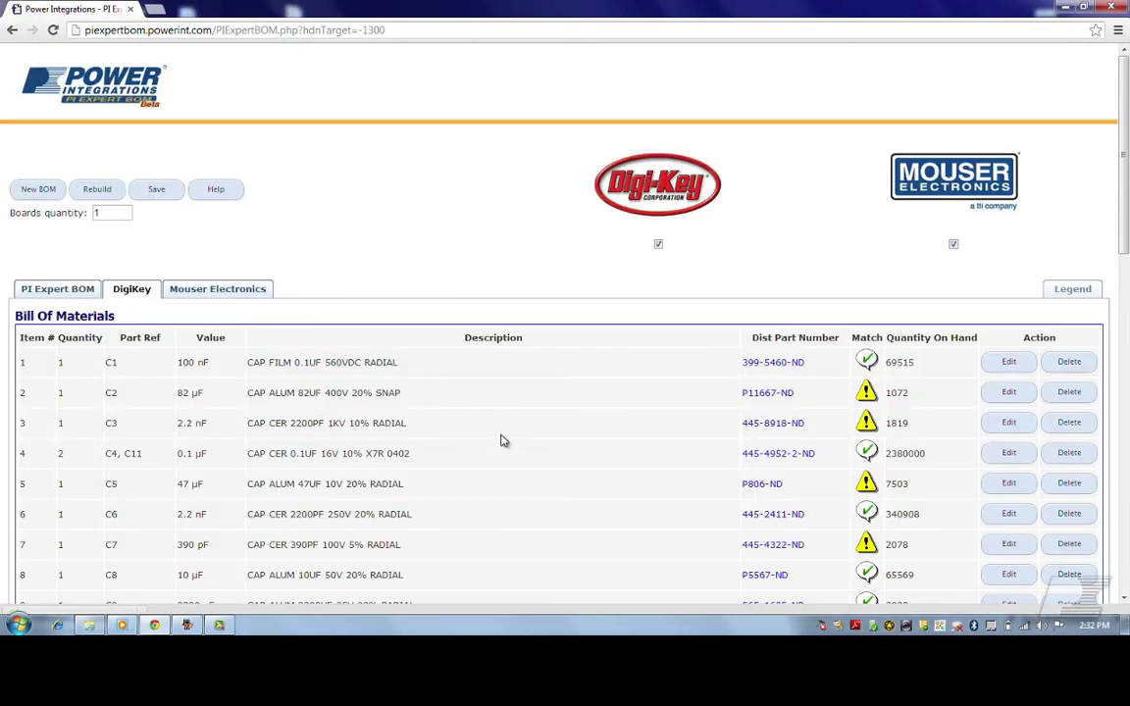
pyautogui.click(90, 625)
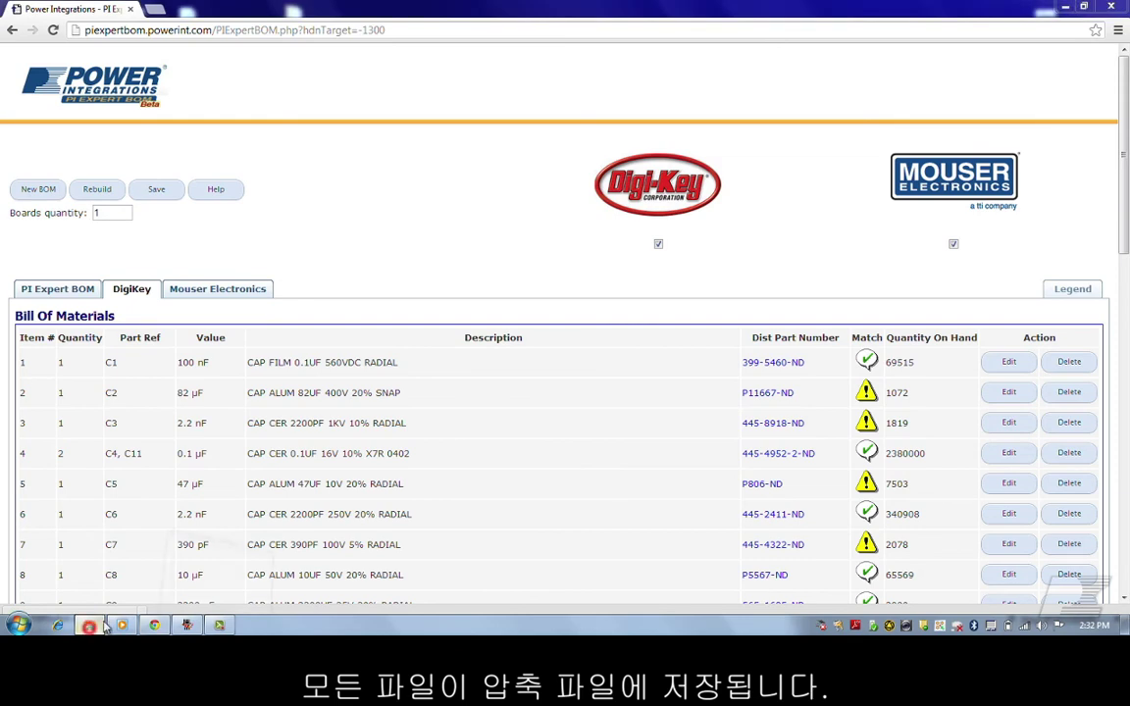
# Open the TOPSwitch-JX_PIDesign1_bom_export zip to view its BOM files.
pyautogui.doubleClick(868, 109)
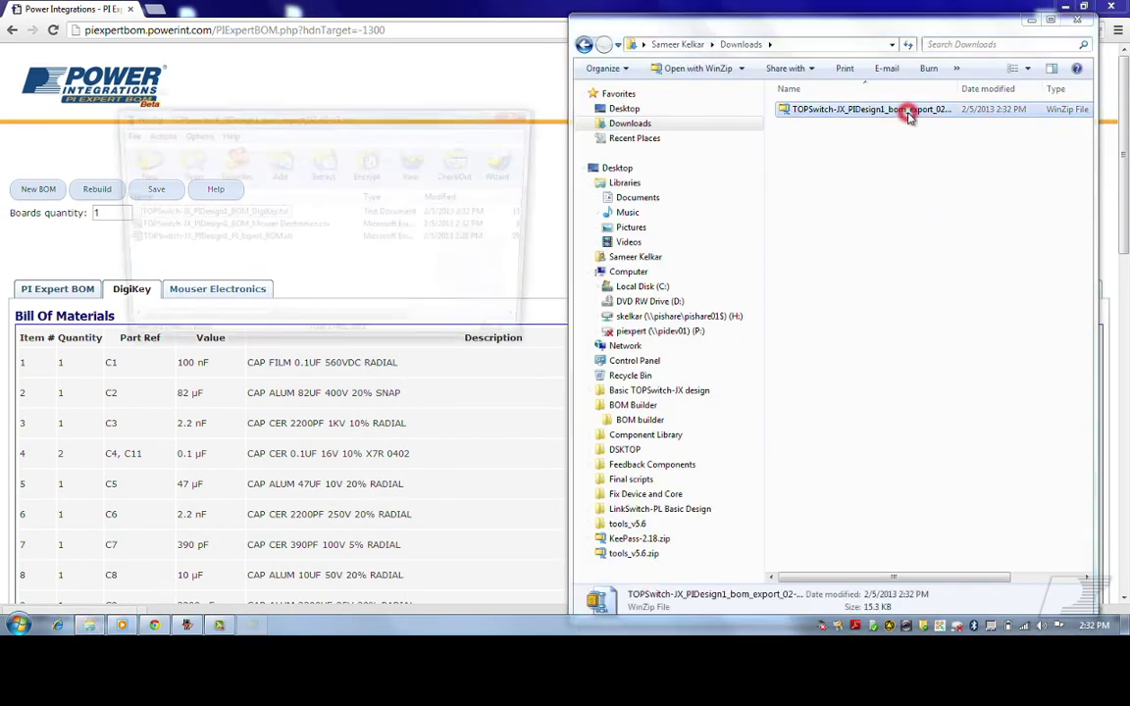